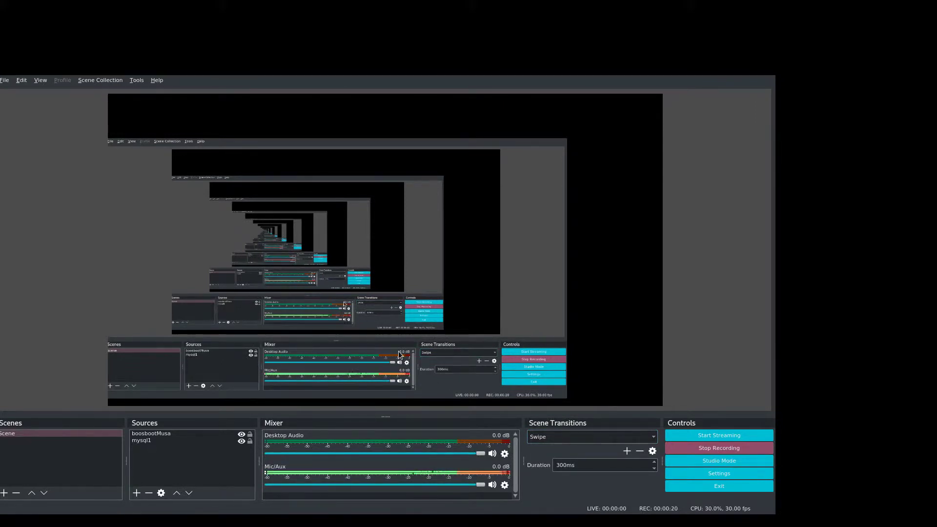
Look at the second OBS window, and return to the OBS window that is recording
{"action": "key", "text": "super"}
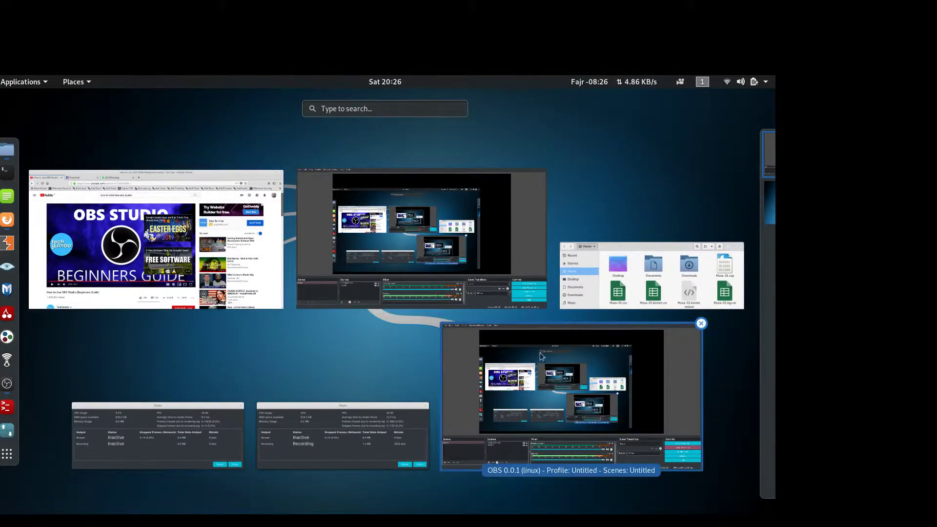
{"action": "left_click", "coordinate": [443, 245]}
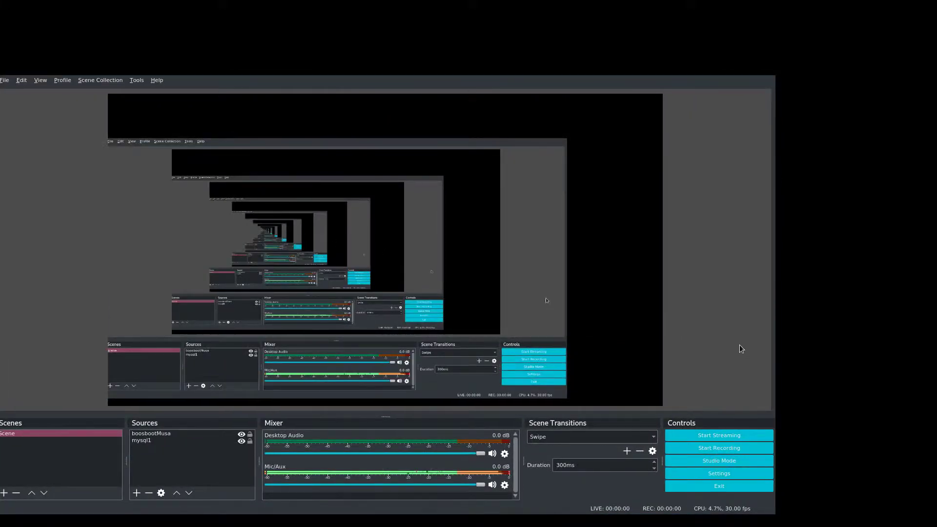
{"action": "key", "text": "super"}
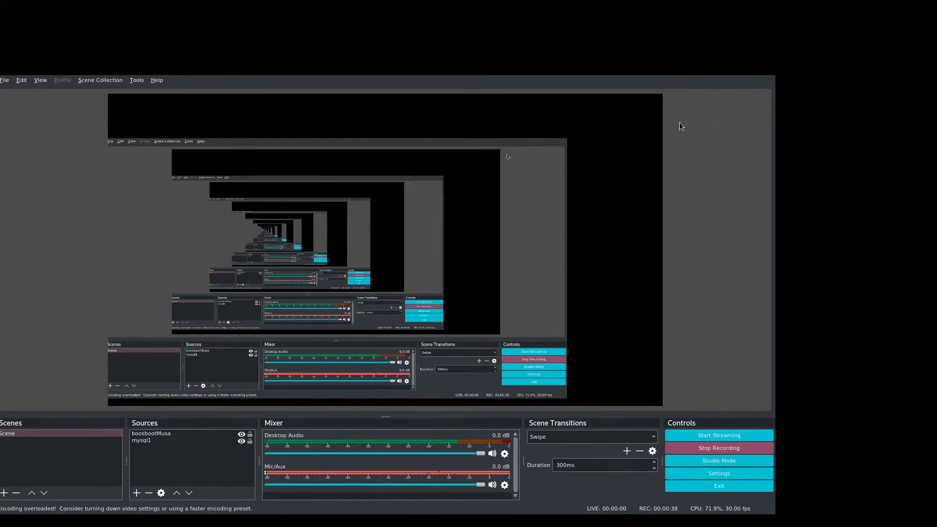
Assign F7 as the Start Streaming hotkey and F8 as the Stop Streaming hotkey, and save the settings
{"action": "left_click", "coordinate": [737, 476]}
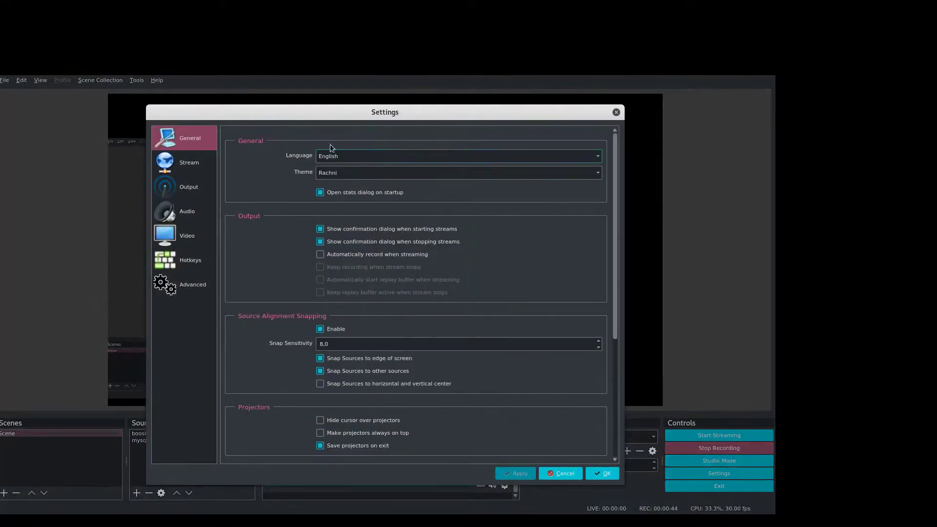
{"action": "left_click", "coordinate": [177, 259]}
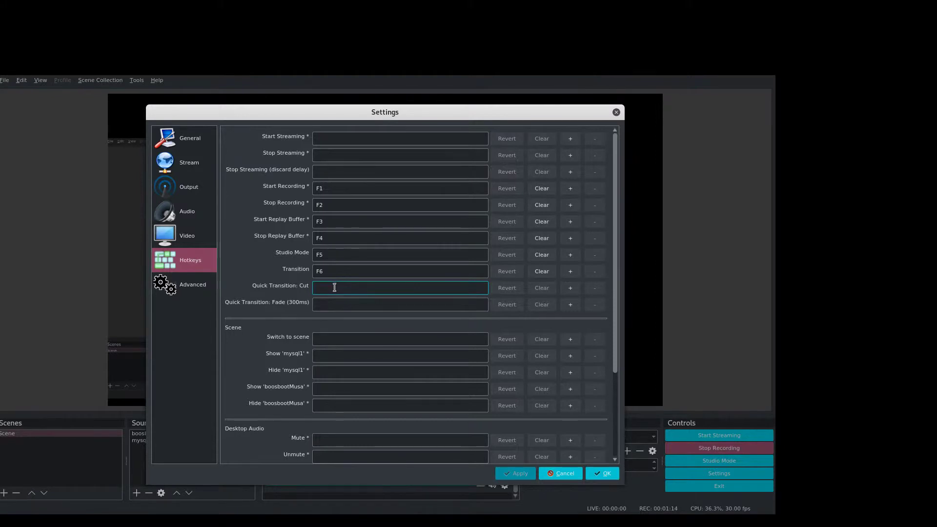
{"action": "left_click", "coordinate": [327, 141]}
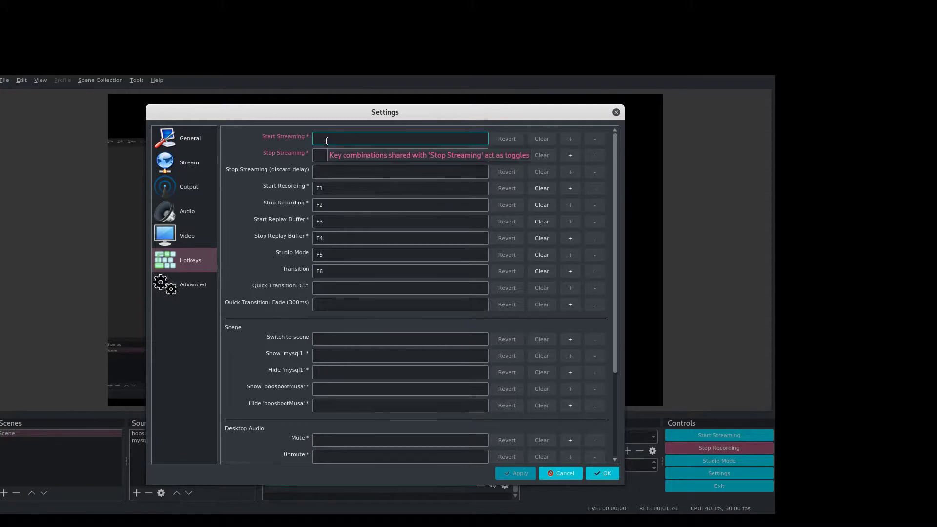
{"action": "key", "text": "F7"}
{"action": "left_click", "coordinate": [323, 157]}
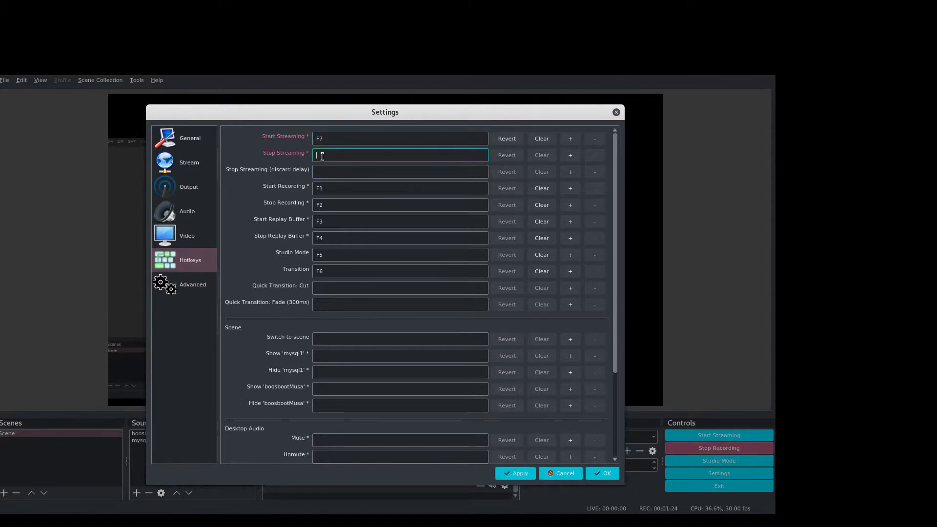
{"action": "key", "text": "F8"}
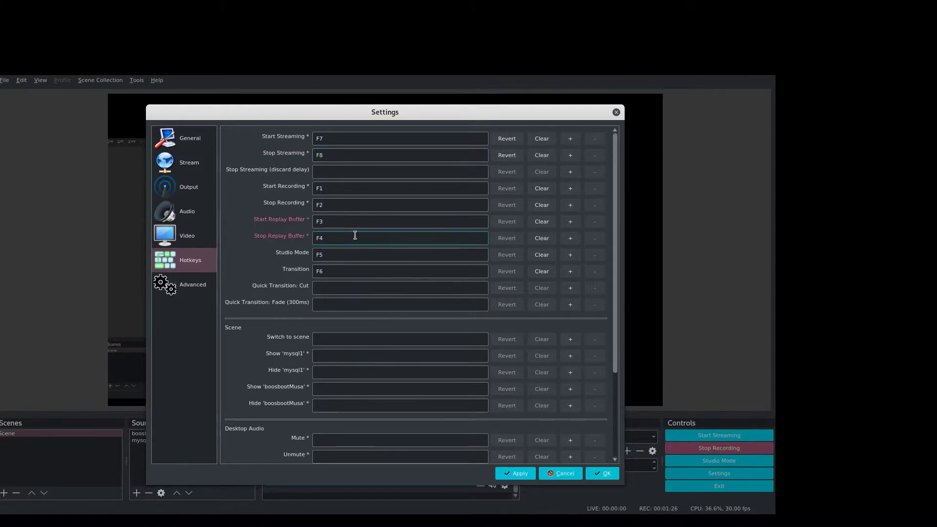
{"action": "left_click", "coordinate": [331, 169]}
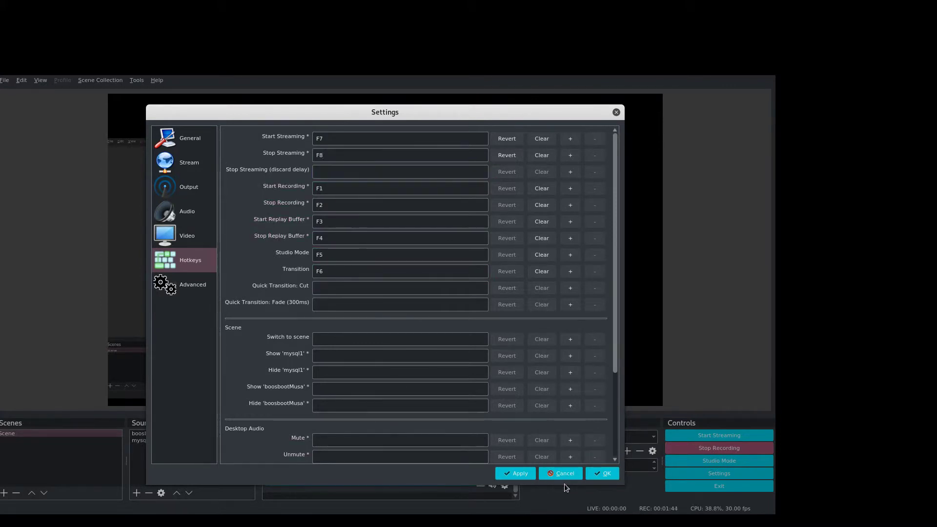
{"action": "left_click", "coordinate": [520, 472]}
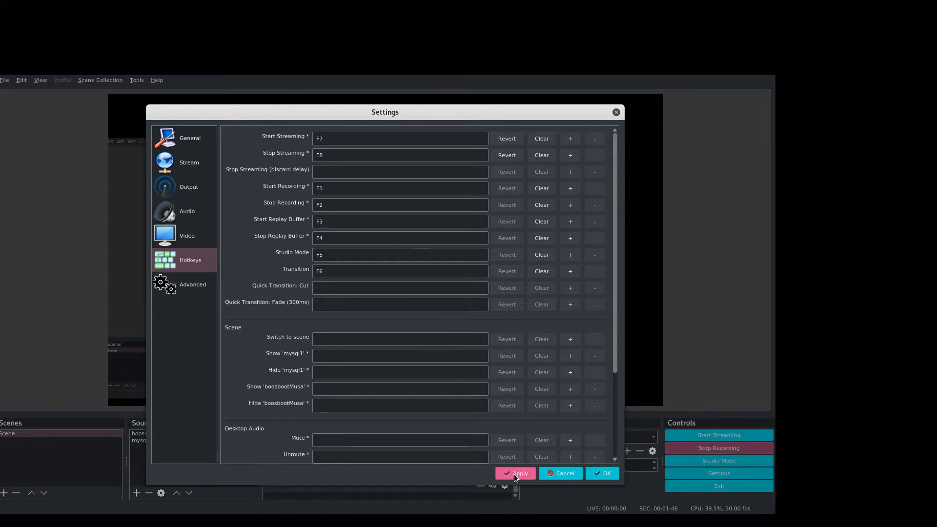
{"action": "left_click", "coordinate": [602, 474]}
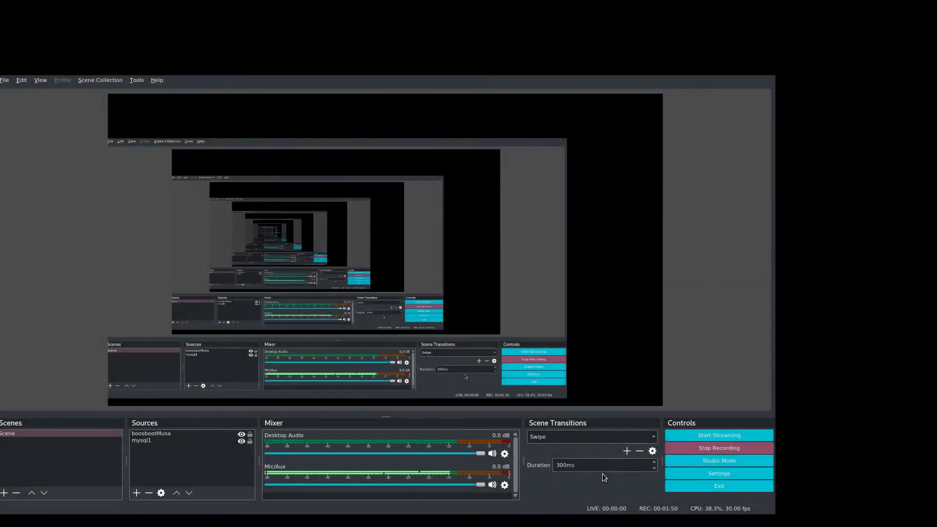
Clear the Start Streaming hotkey and reassign it to F9, applying the change and closing the settings
{"action": "left_click", "coordinate": [732, 474]}
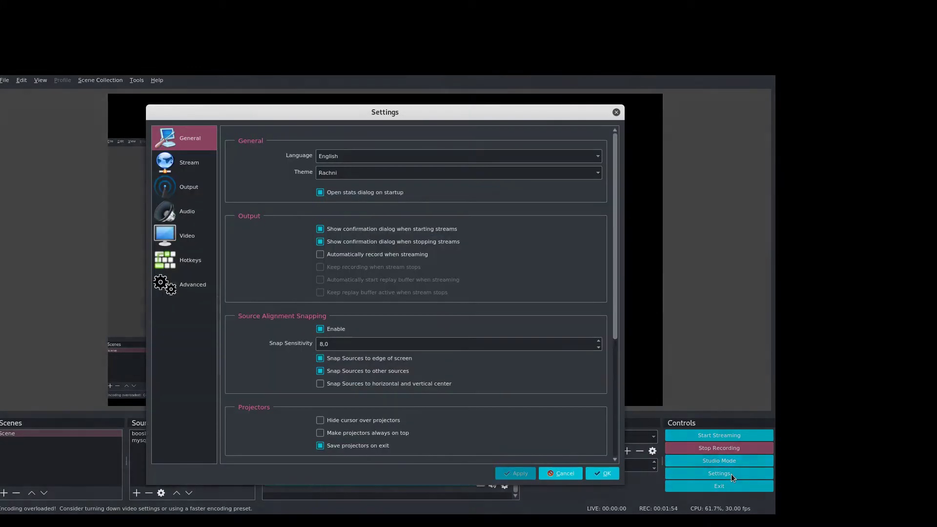
{"action": "left_click", "coordinate": [169, 256]}
{"action": "left_click", "coordinate": [336, 138]}
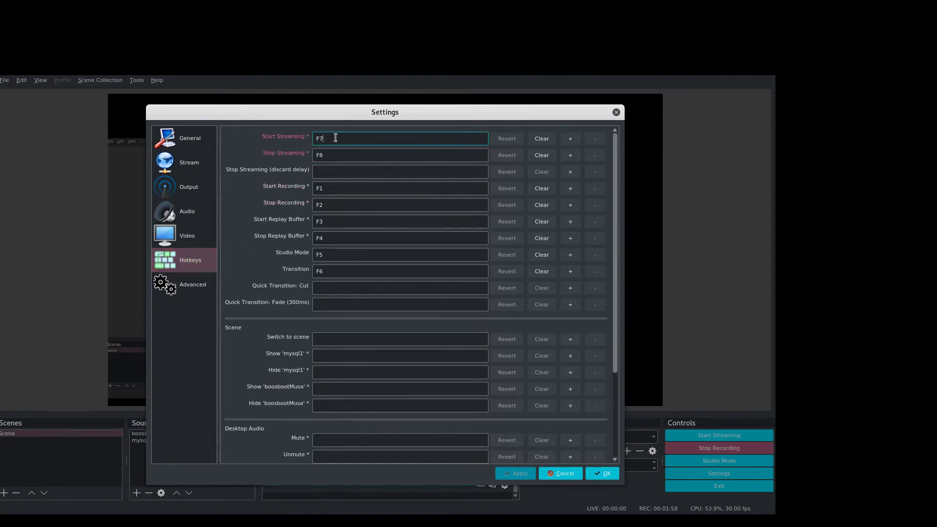
{"action": "left_click", "coordinate": [543, 140]}
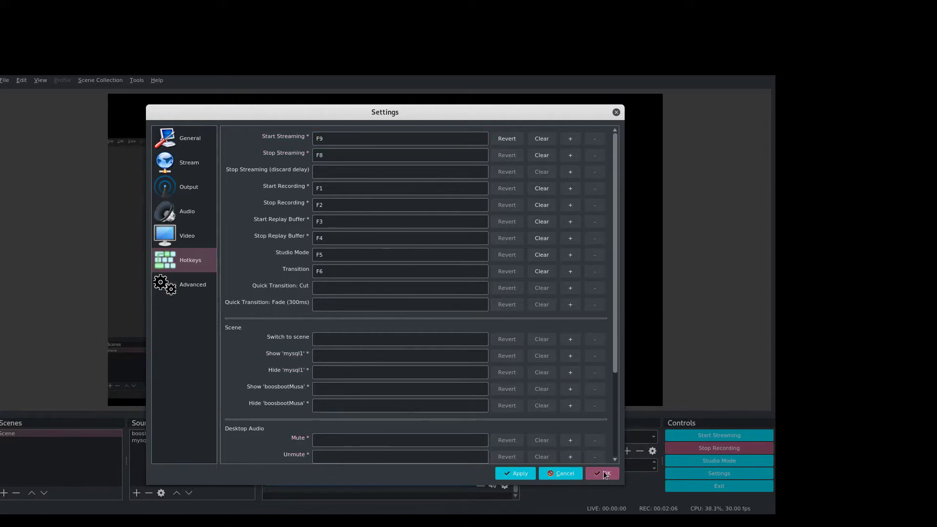
{"action": "left_click", "coordinate": [508, 474]}
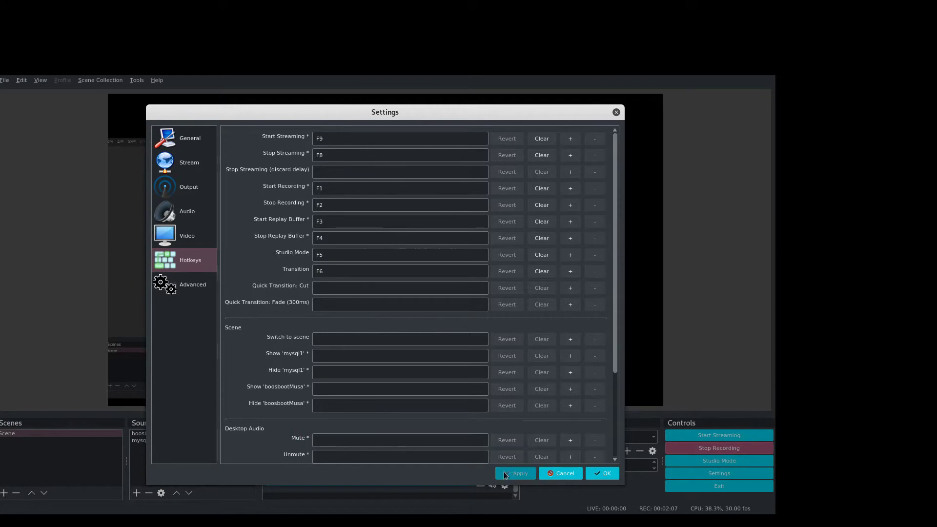
{"action": "left_click", "coordinate": [599, 476]}
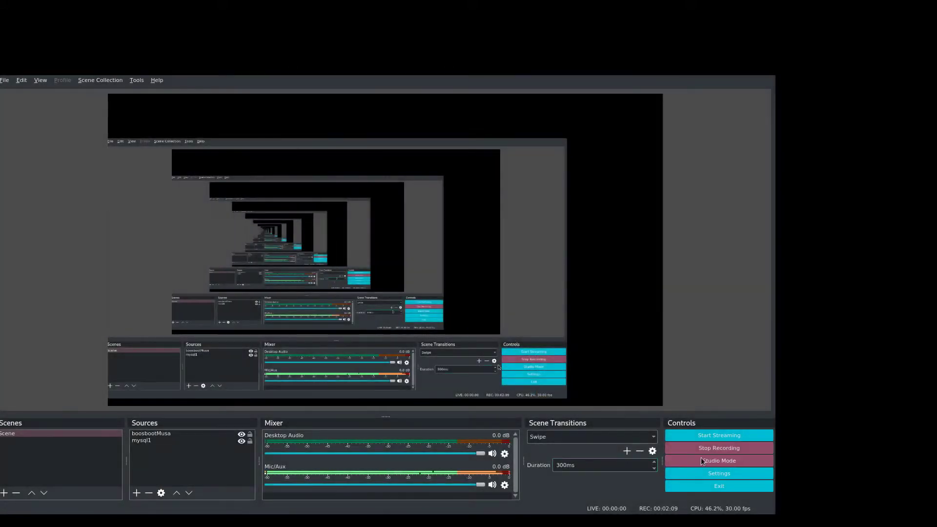
Reopen the settings and examine the Advanced options and the Video resolution and frame rate options
{"action": "left_click", "coordinate": [734, 472]}
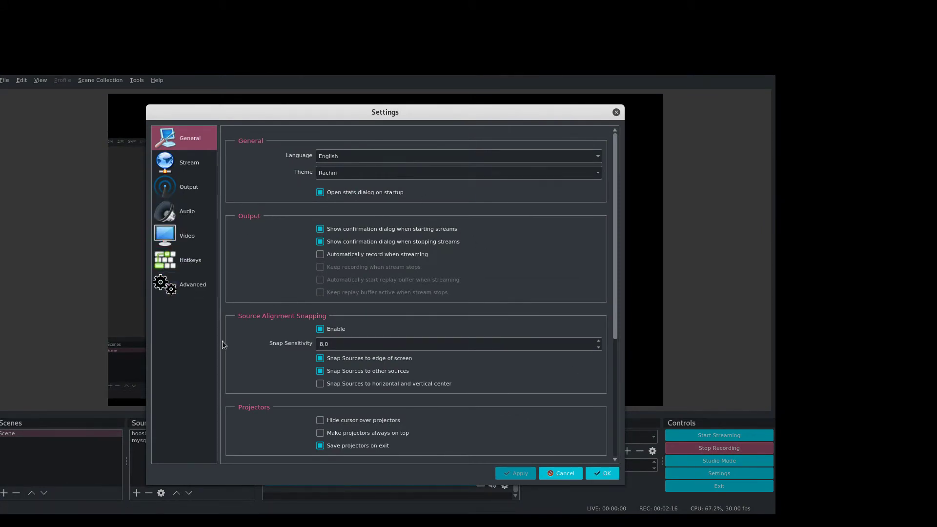
{"action": "left_click", "coordinate": [195, 289]}
{"action": "scroll", "coordinate": [370, 269], "scroll_direction": "down", "scroll_amount": 3}
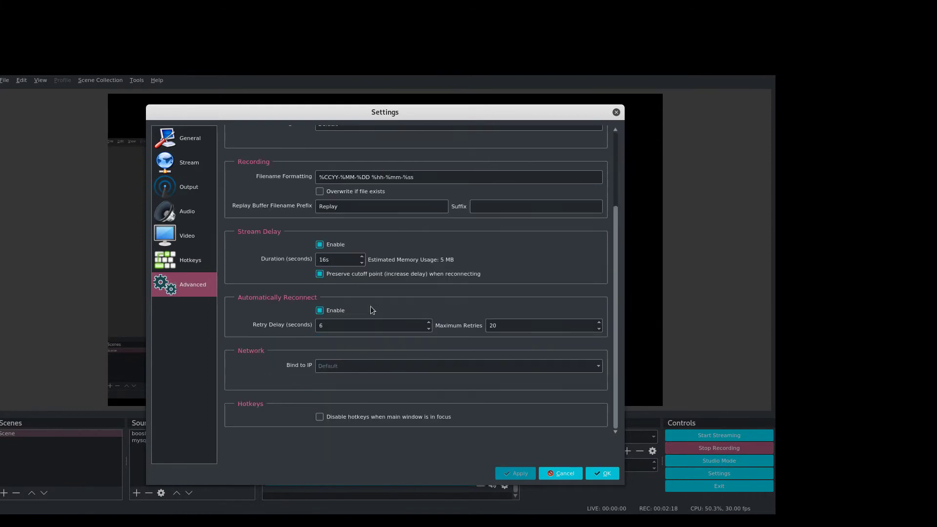
{"action": "left_click", "coordinate": [168, 237]}
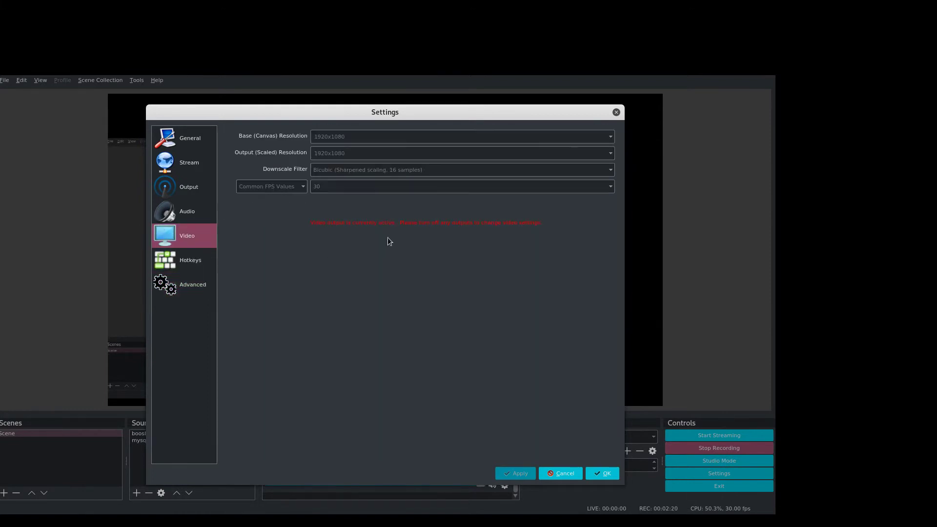
Set the audio Peak Meter Type to Sample Peak, and review the Output and Stream settings
{"action": "left_click", "coordinate": [168, 216]}
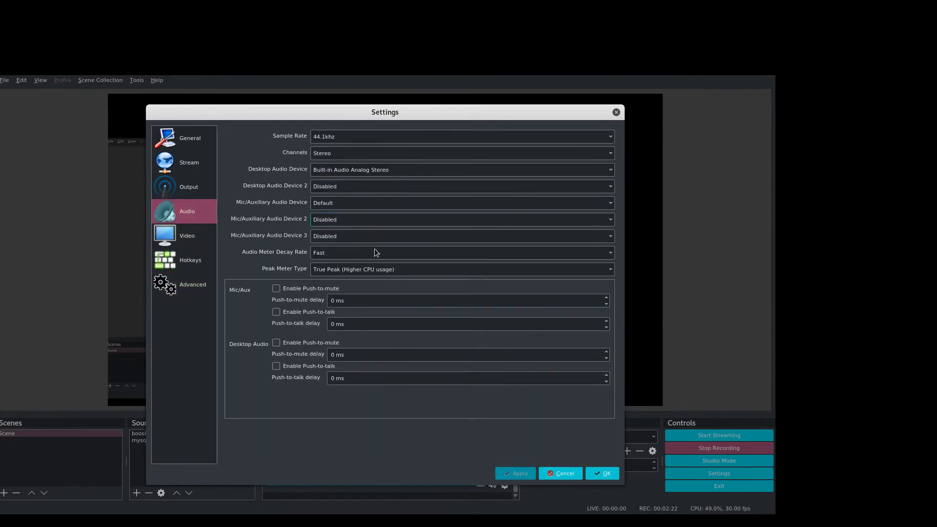
{"action": "scroll", "coordinate": [369, 269], "scroll_direction": "up", "scroll_amount": 1}
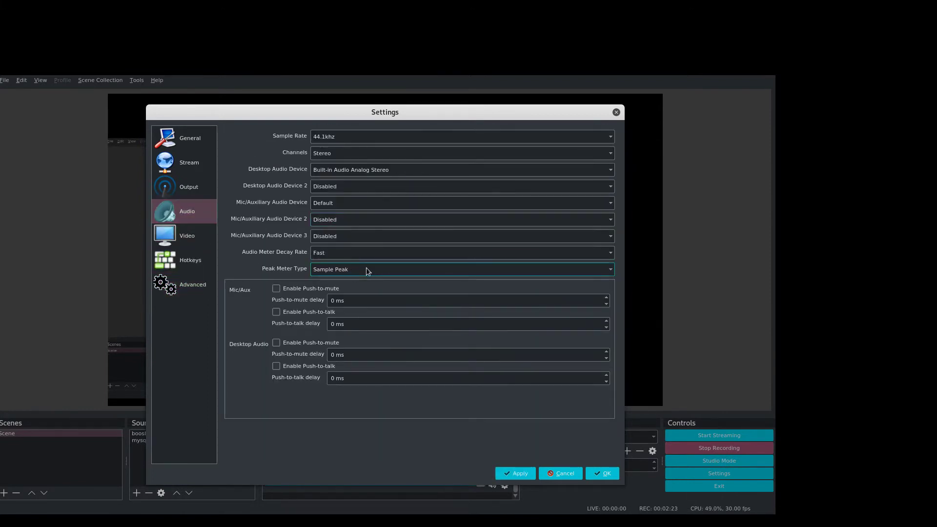
{"action": "left_click", "coordinate": [191, 189]}
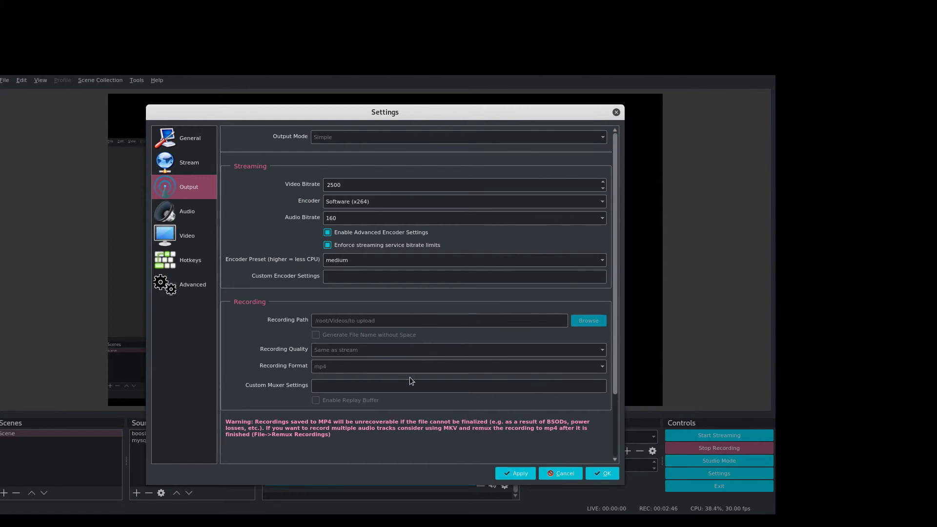
{"action": "left_click", "coordinate": [193, 170]}
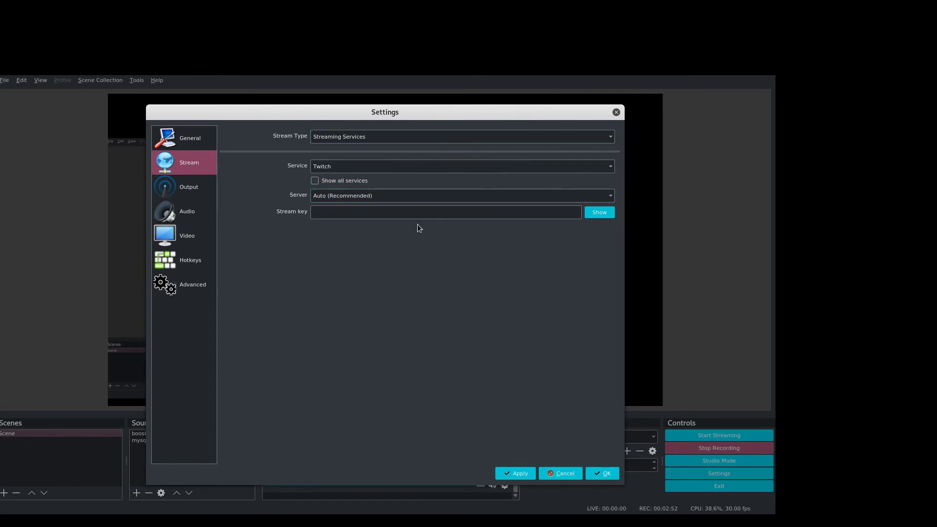
Try the Dark and Default interface themes, switch back to Rachni, and save and close the settings
{"action": "left_click", "coordinate": [171, 139]}
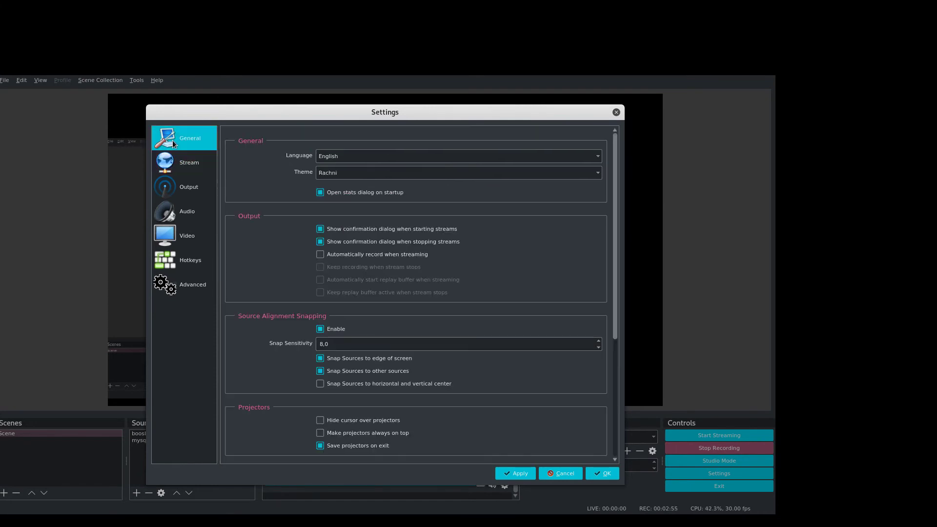
{"action": "left_click", "coordinate": [379, 174]}
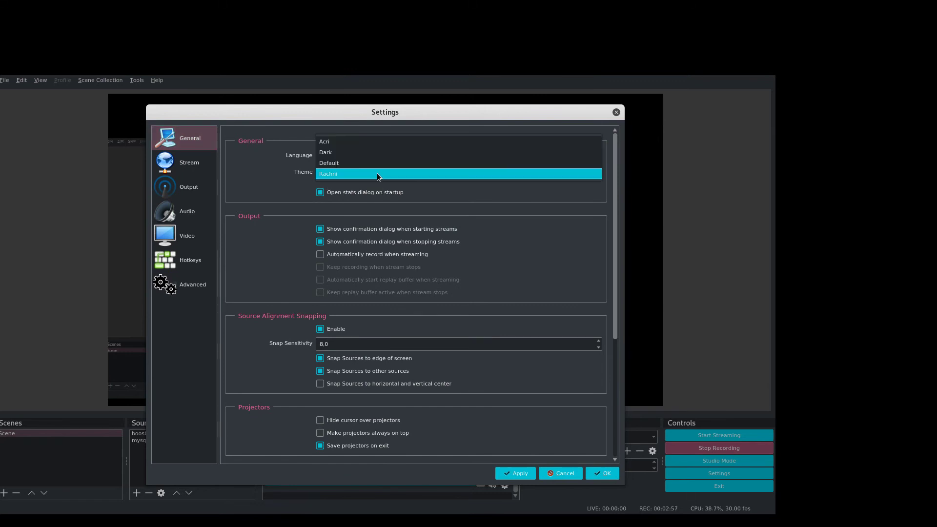
{"action": "left_click", "coordinate": [346, 152]}
{"action": "left_click", "coordinate": [352, 161]}
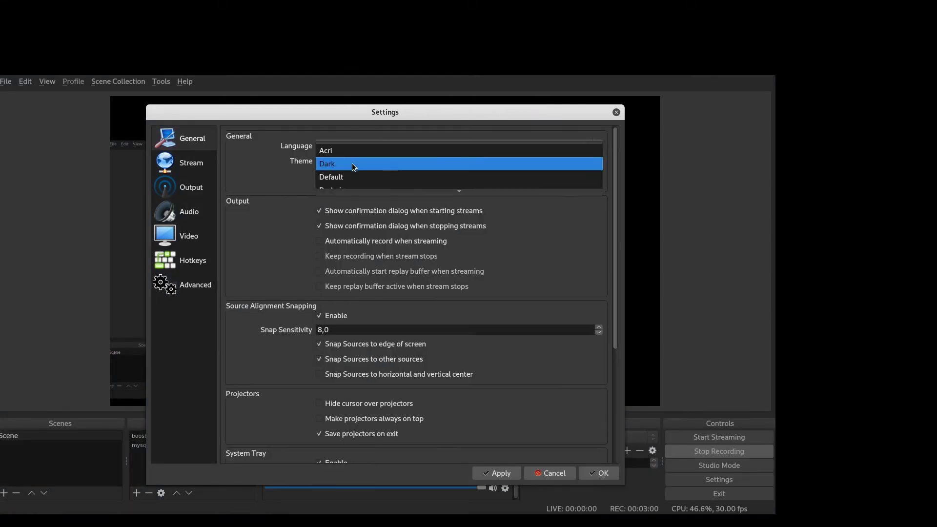
{"action": "left_click", "coordinate": [352, 175]}
{"action": "left_click", "coordinate": [354, 166]}
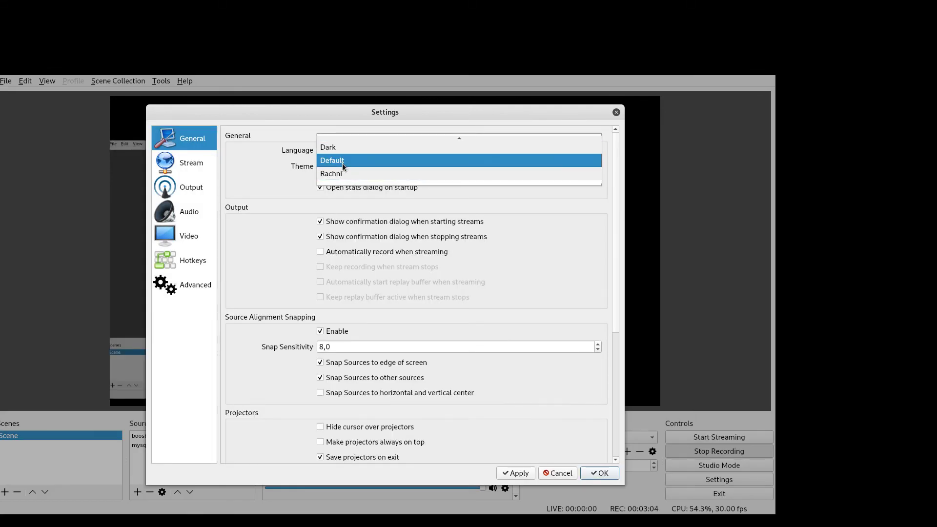
{"action": "left_click", "coordinate": [344, 174]}
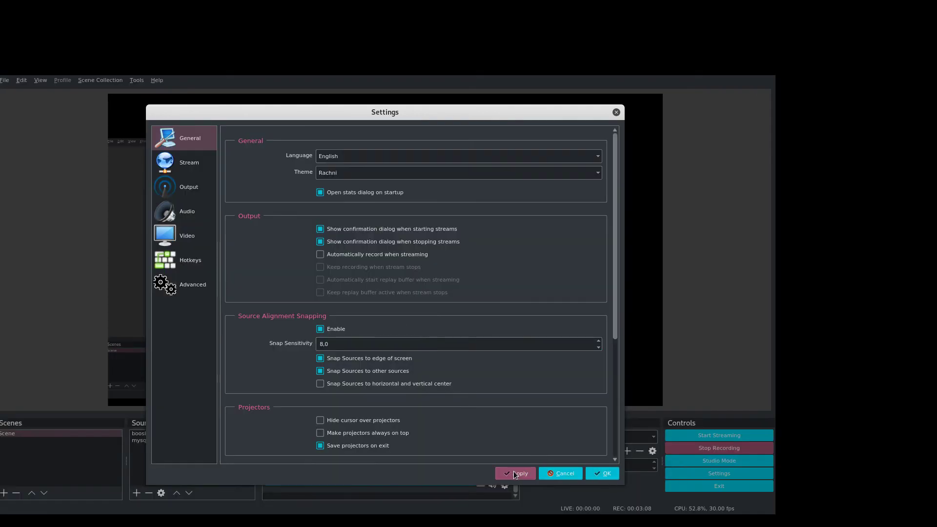
{"action": "left_click", "coordinate": [603, 473]}
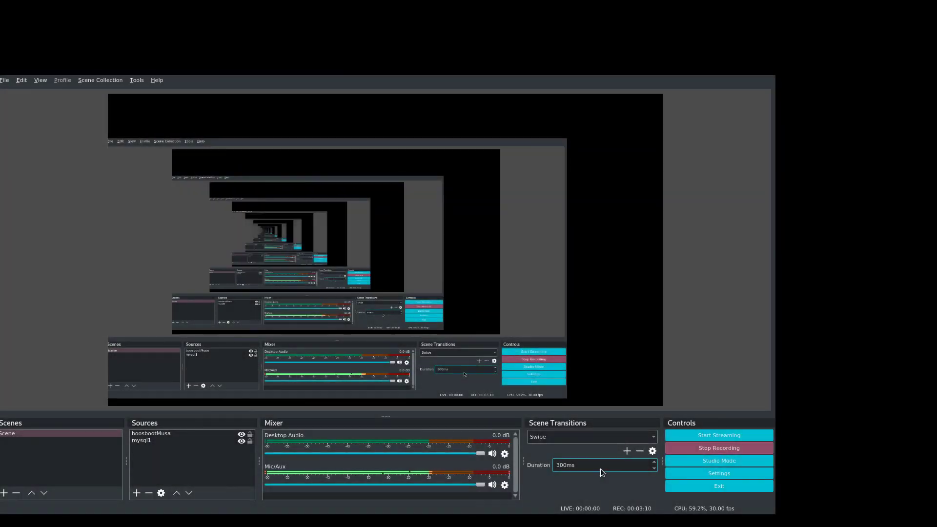